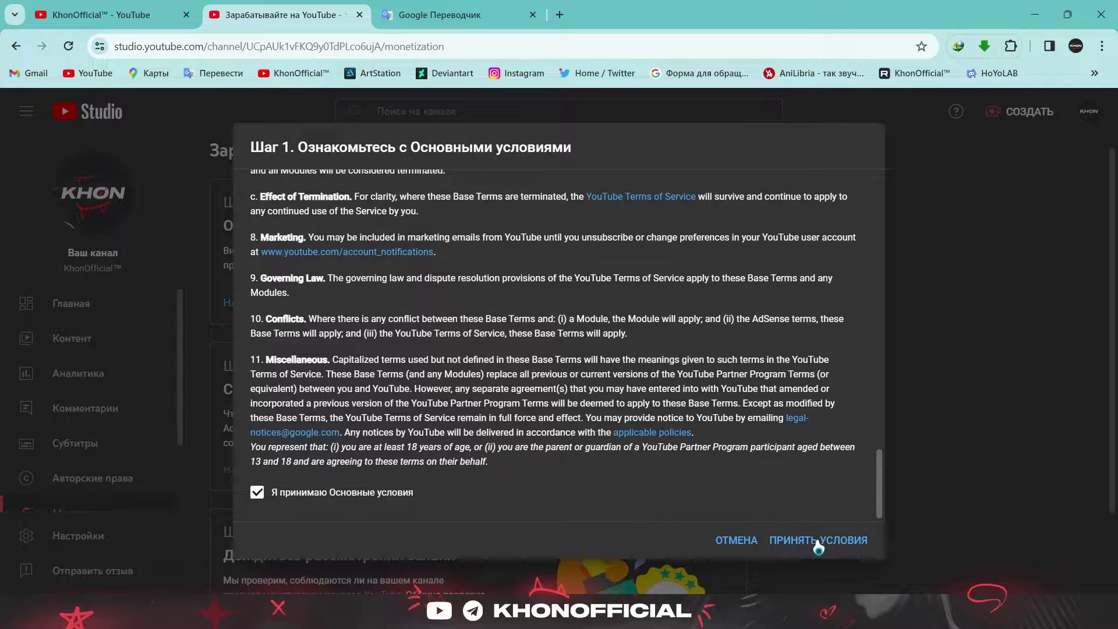
Accept the Step 1 base terms and start linking AdSense to the channel with the answer "У меня нет аккаунта".
click(841, 540)
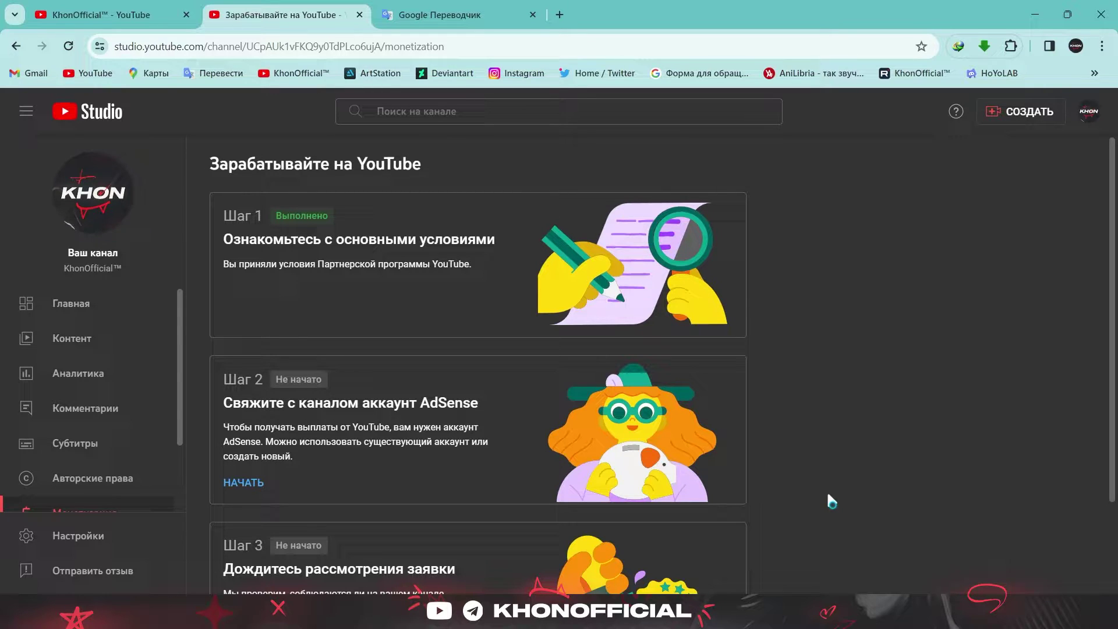
scroll(435, 291, down, 2)
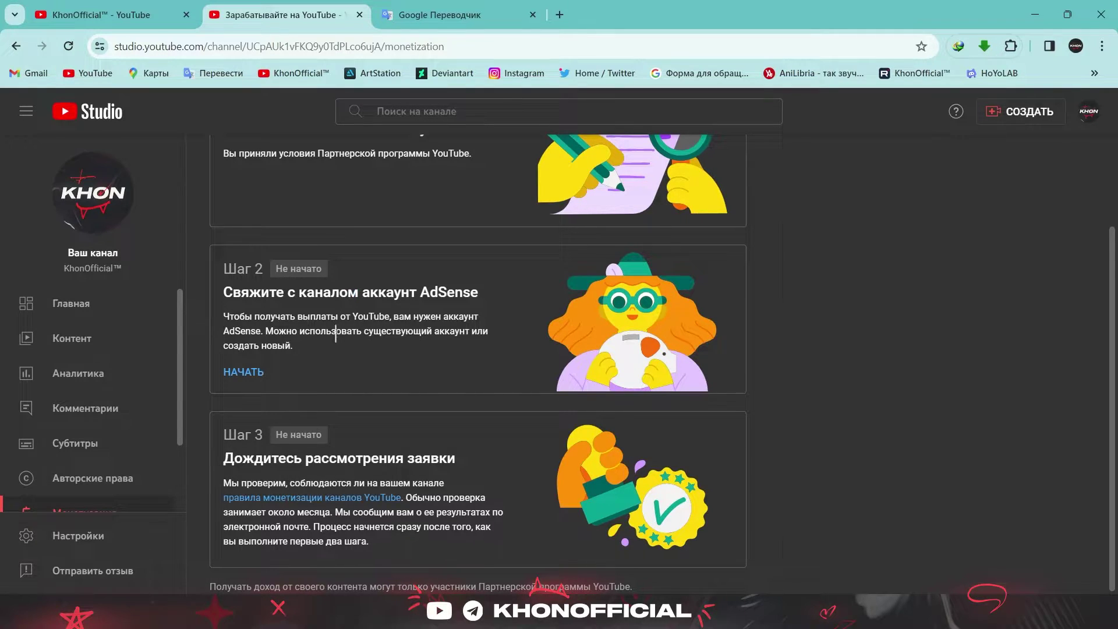
click(237, 376)
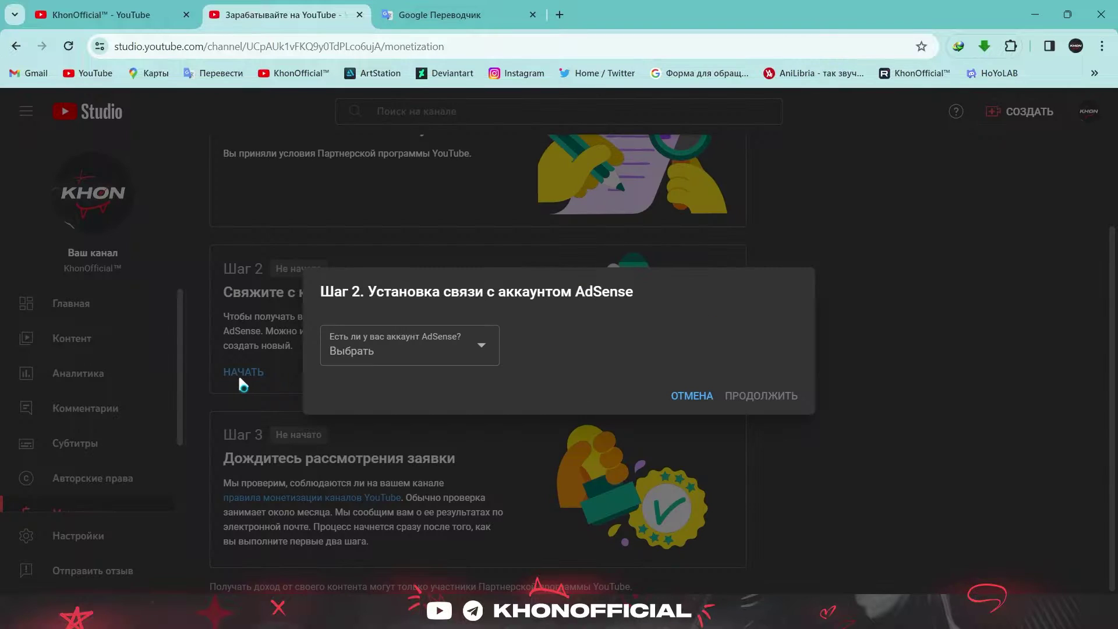
click(483, 349)
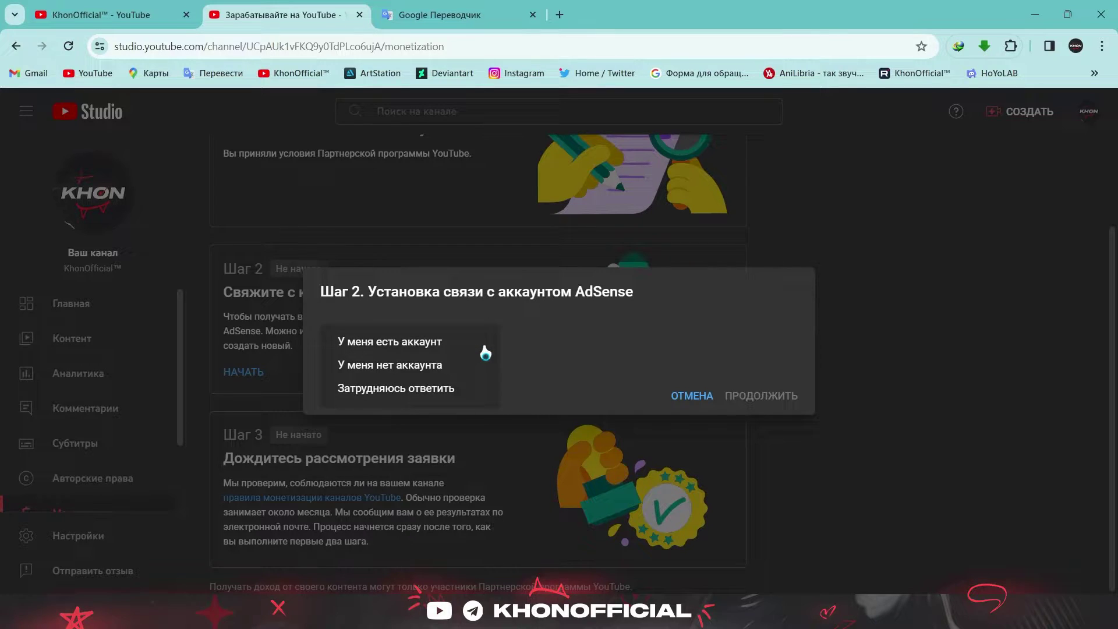
click(410, 366)
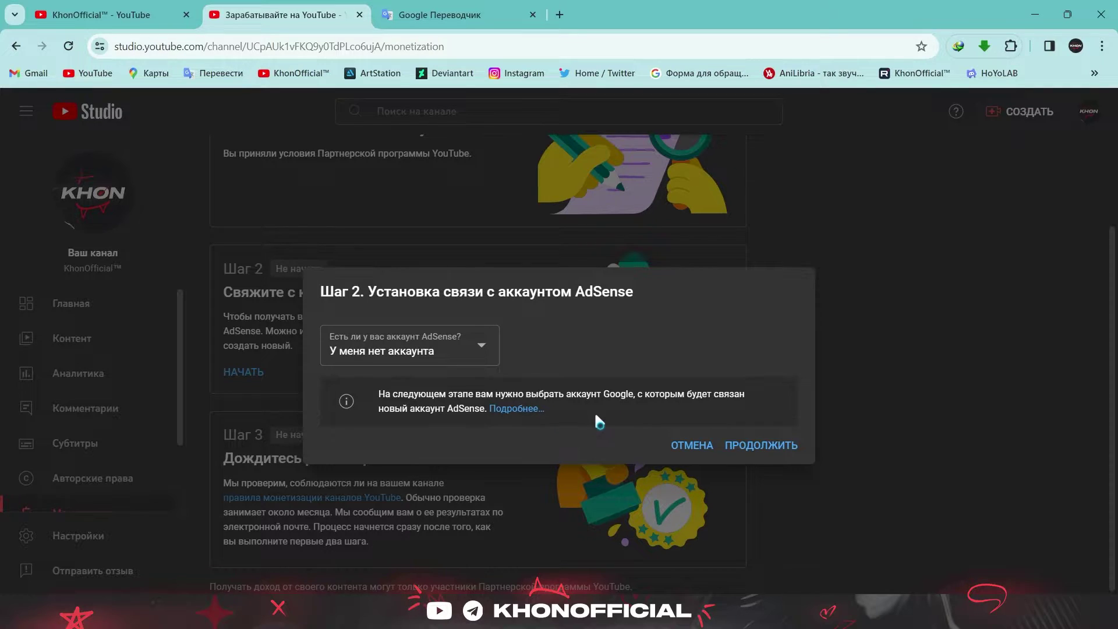
click(768, 445)
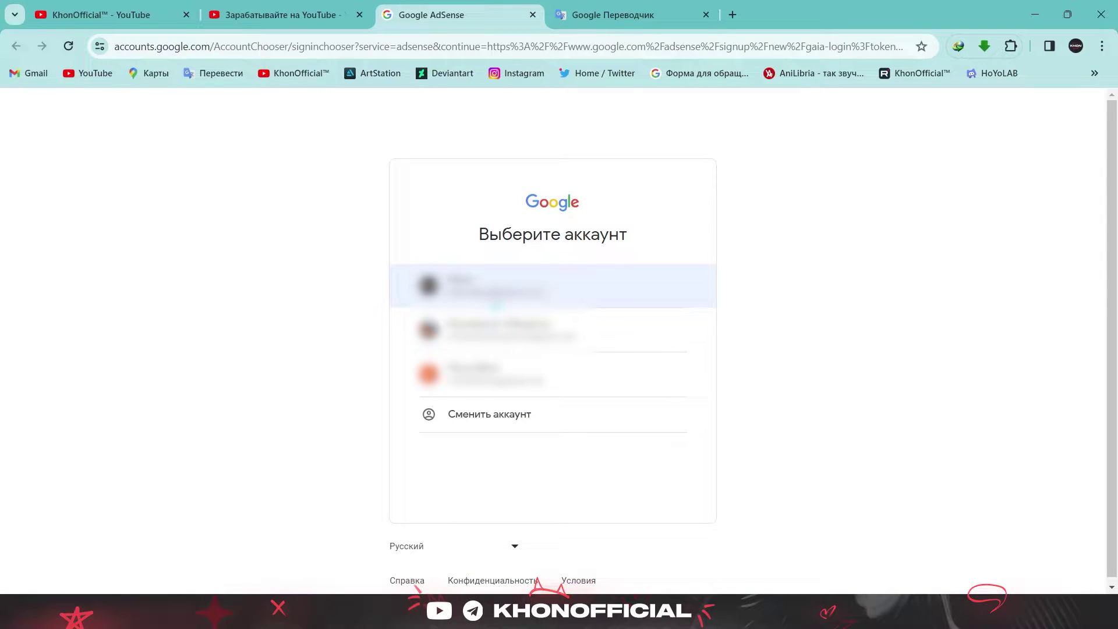
Choose the channel's Google account for AdSense and proceed with its existing publisher account.
click(497, 298)
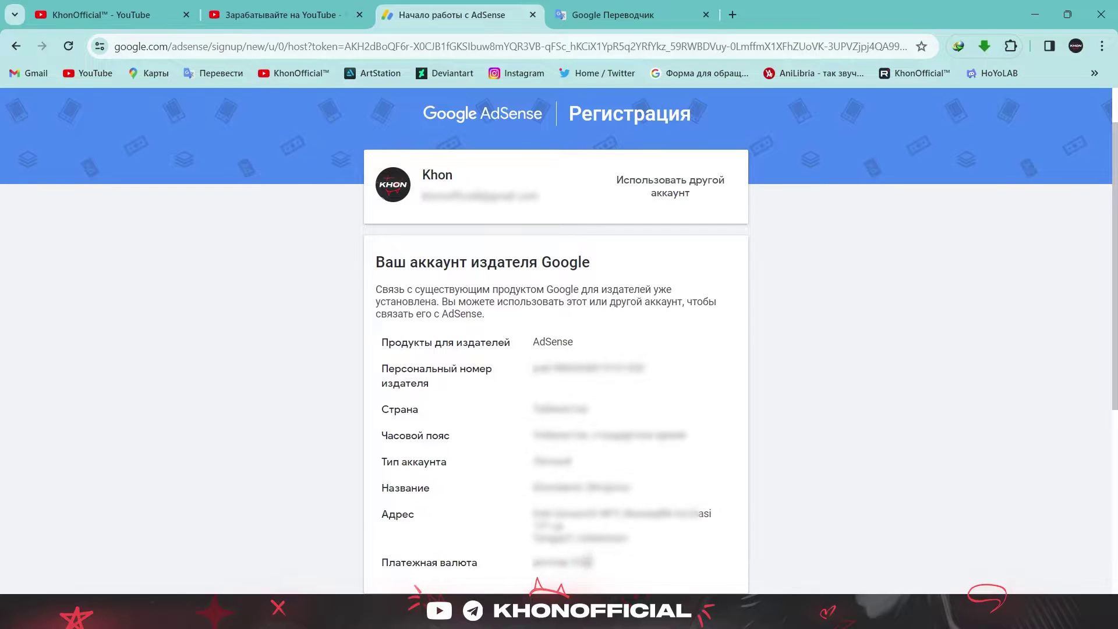
scroll(591, 562, down, 5)
click(427, 512)
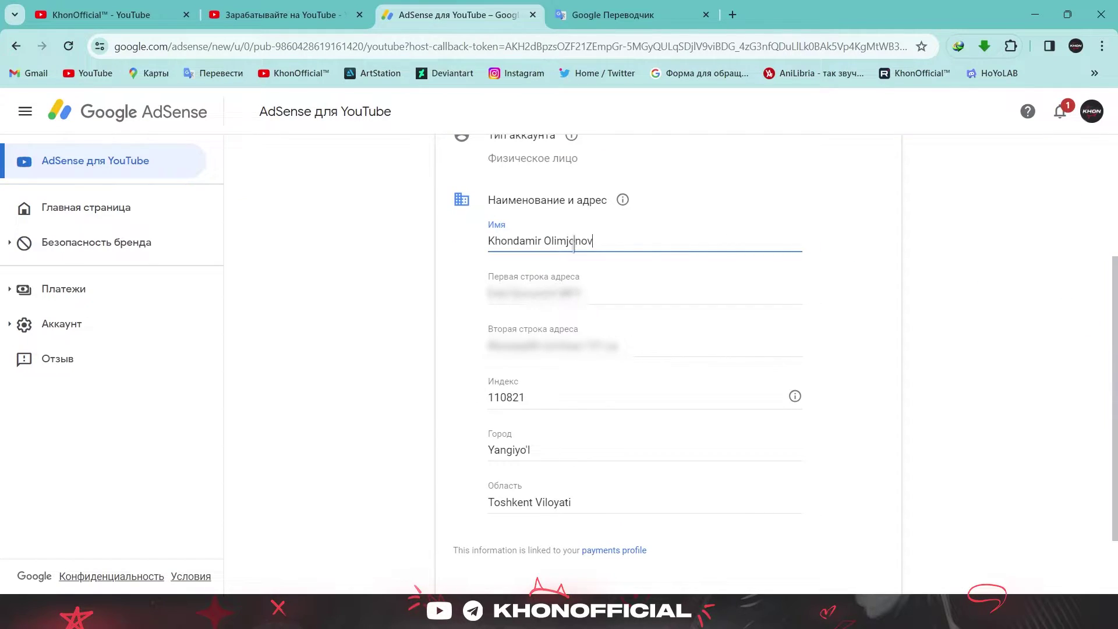
Review the name and first address line fields in the "Наименование и адрес" section.
drag(617, 239, 508, 268)
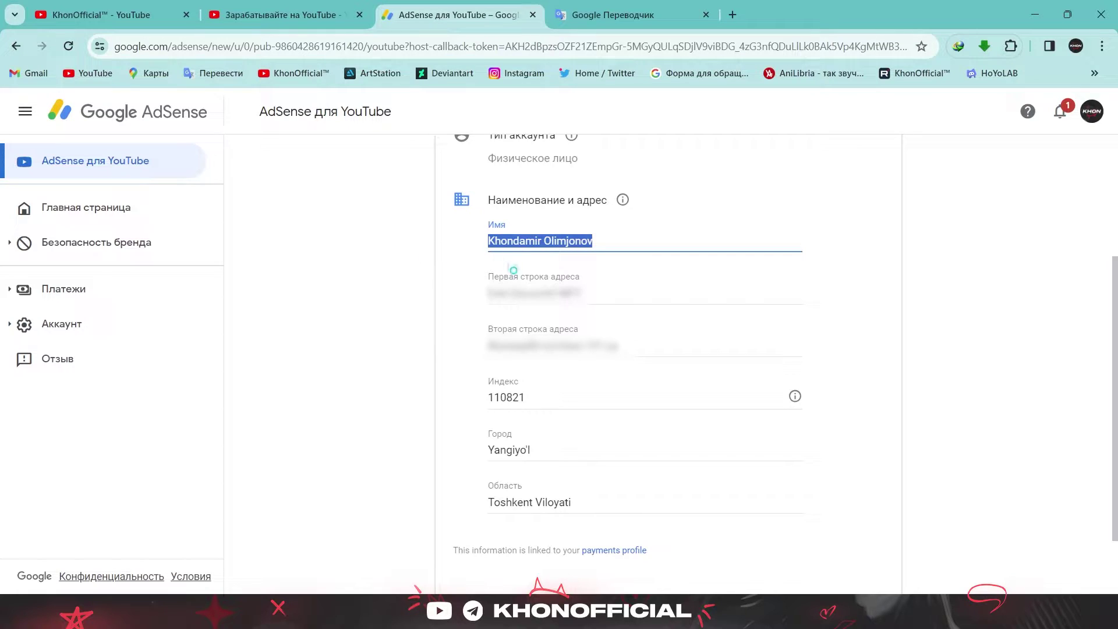
click(597, 287)
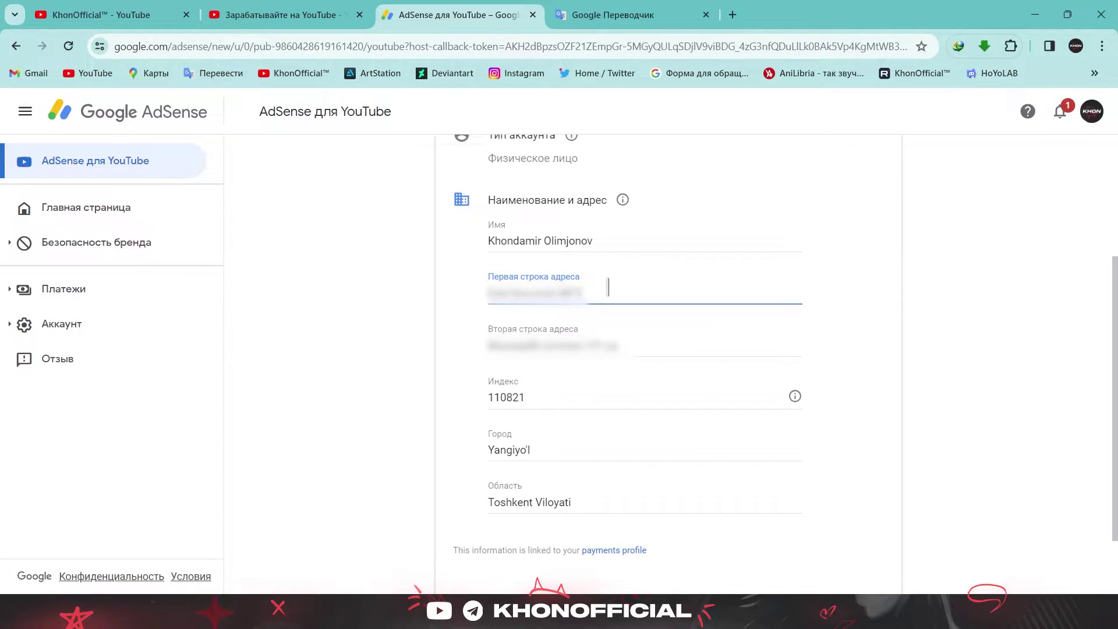
click(961, 271)
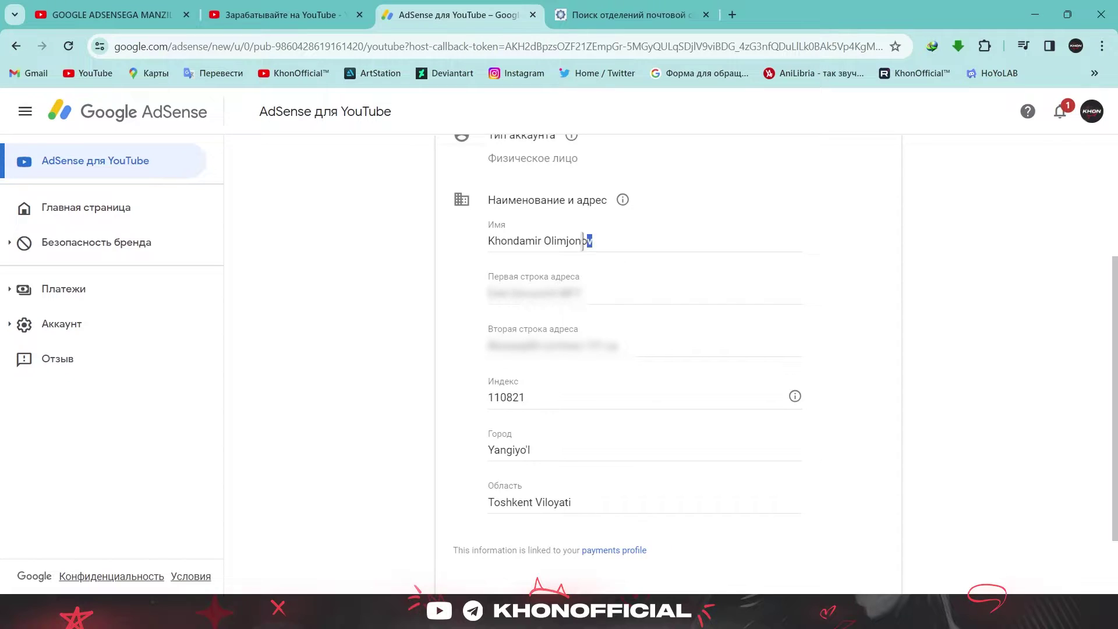
drag(585, 241, 426, 252)
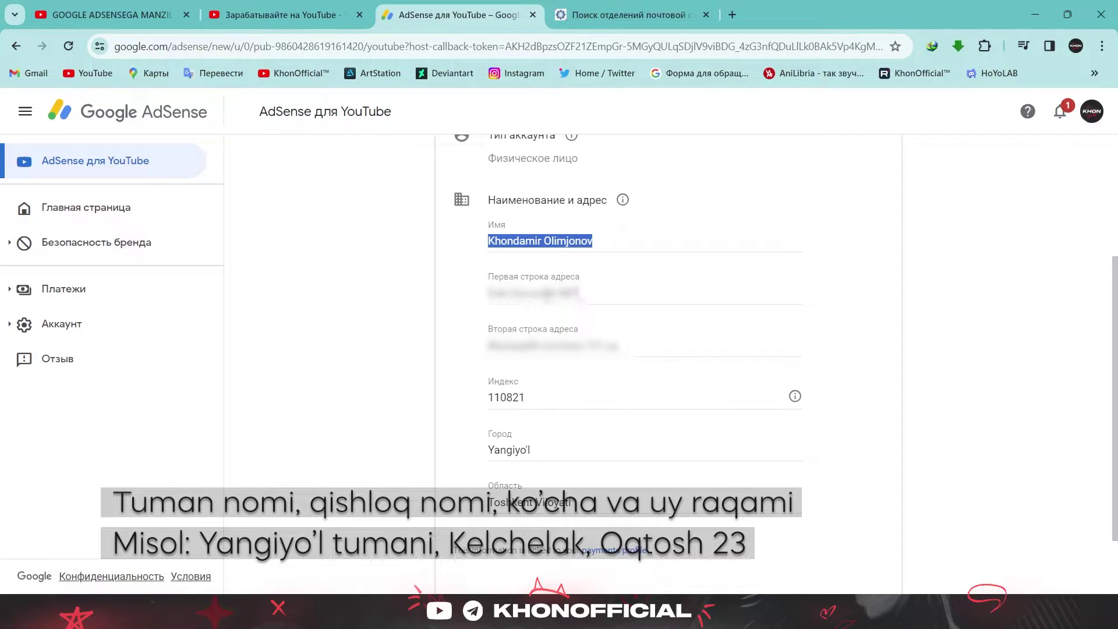
click(515, 293)
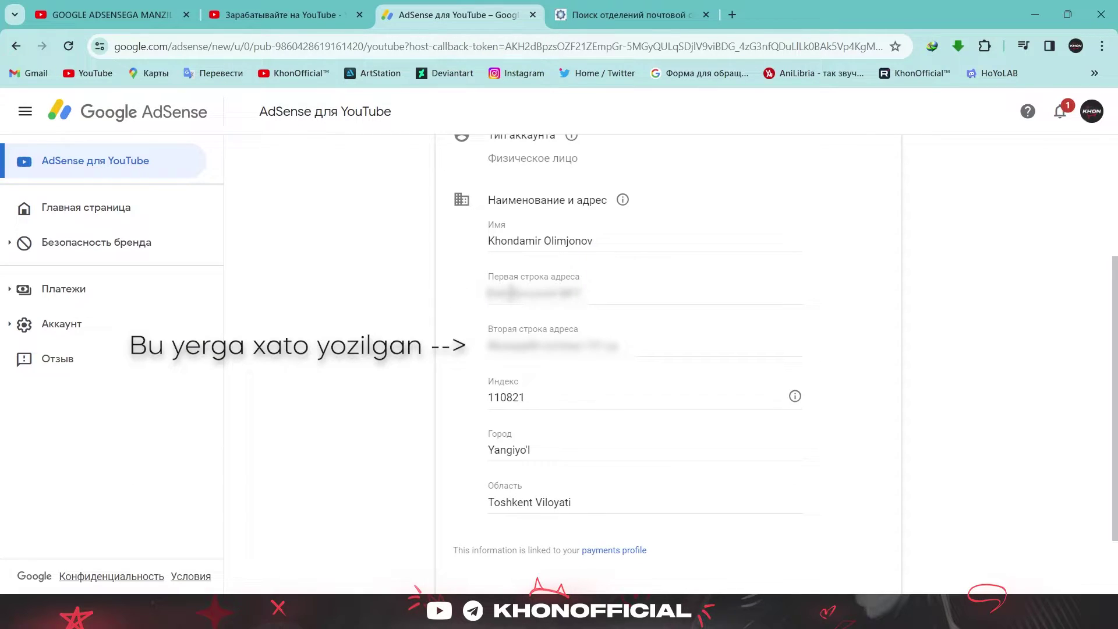
Delete the incorrect leading word from the first address line.
drag(489, 293, 512, 294)
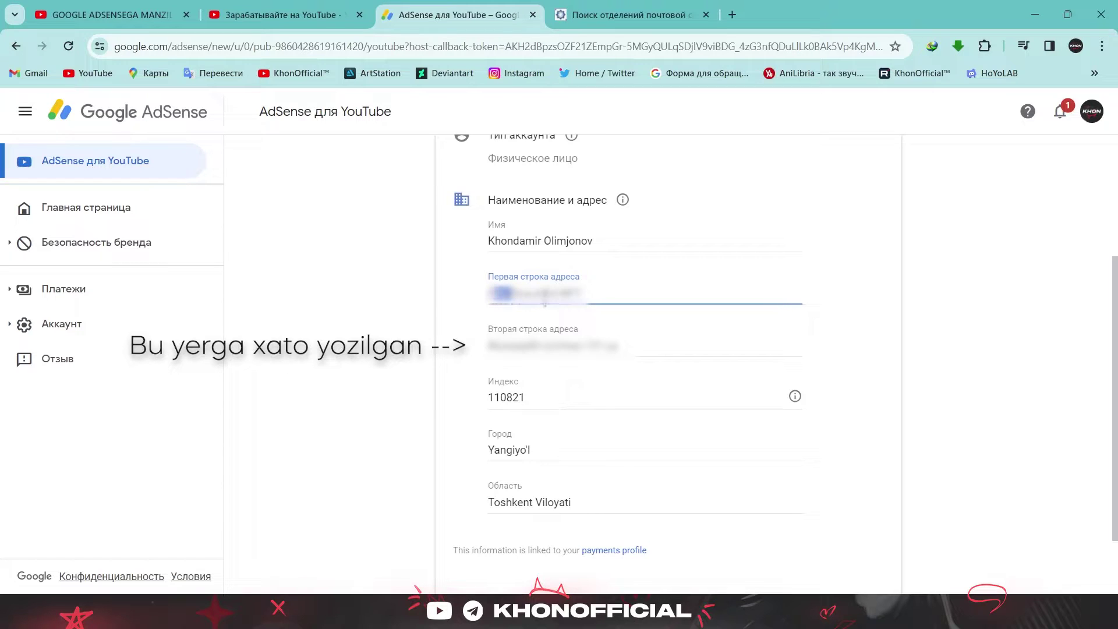
click(608, 294)
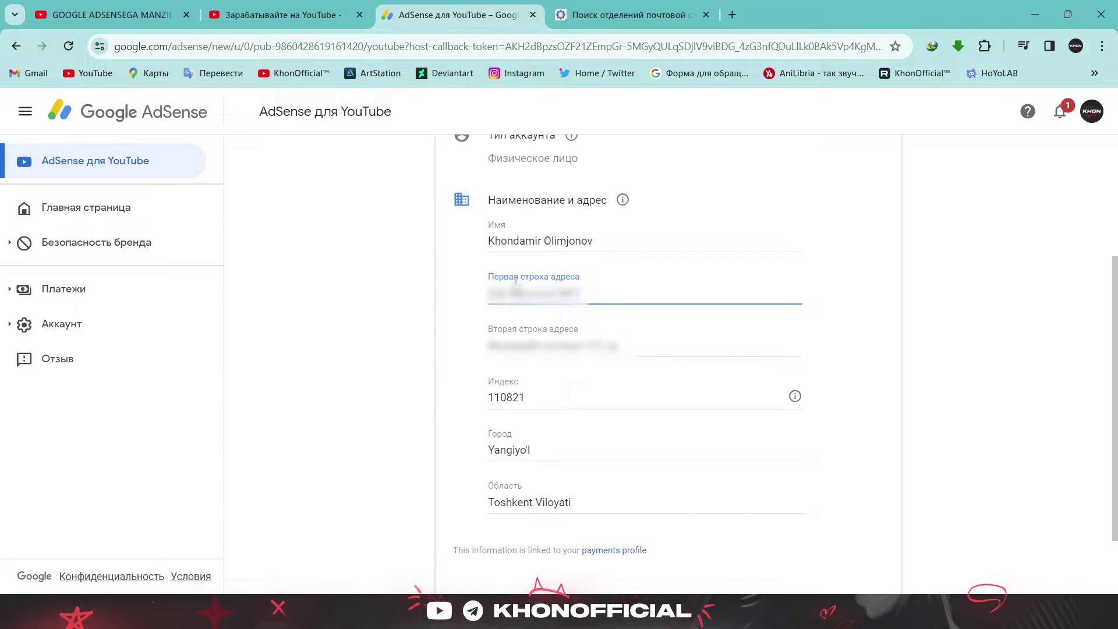
drag(511, 285, 458, 297)
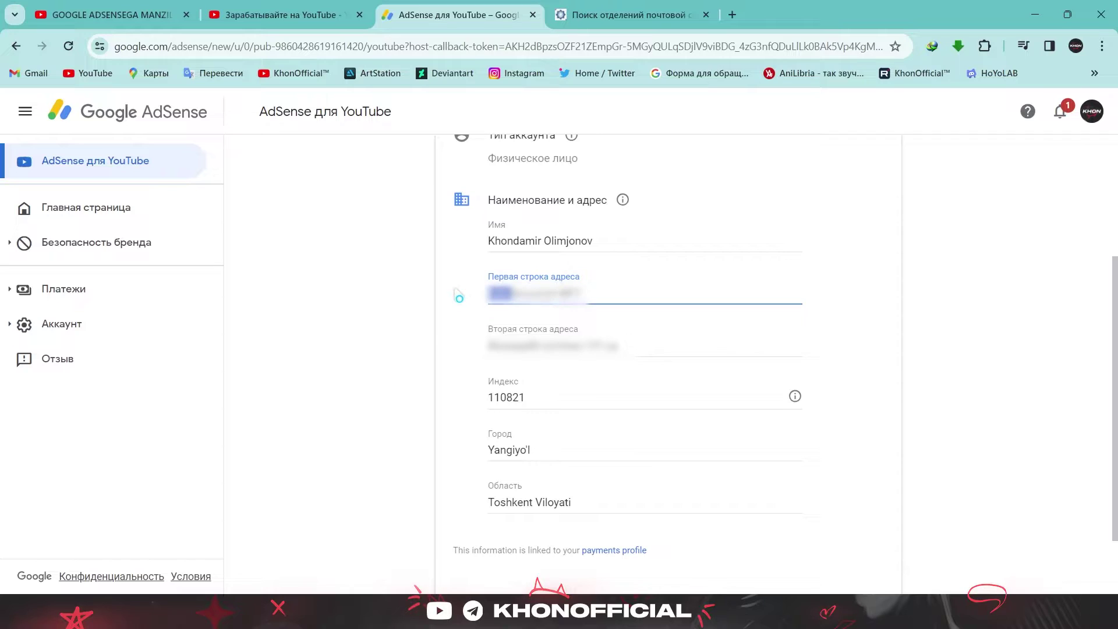
key(BackSpace)
click(917, 294)
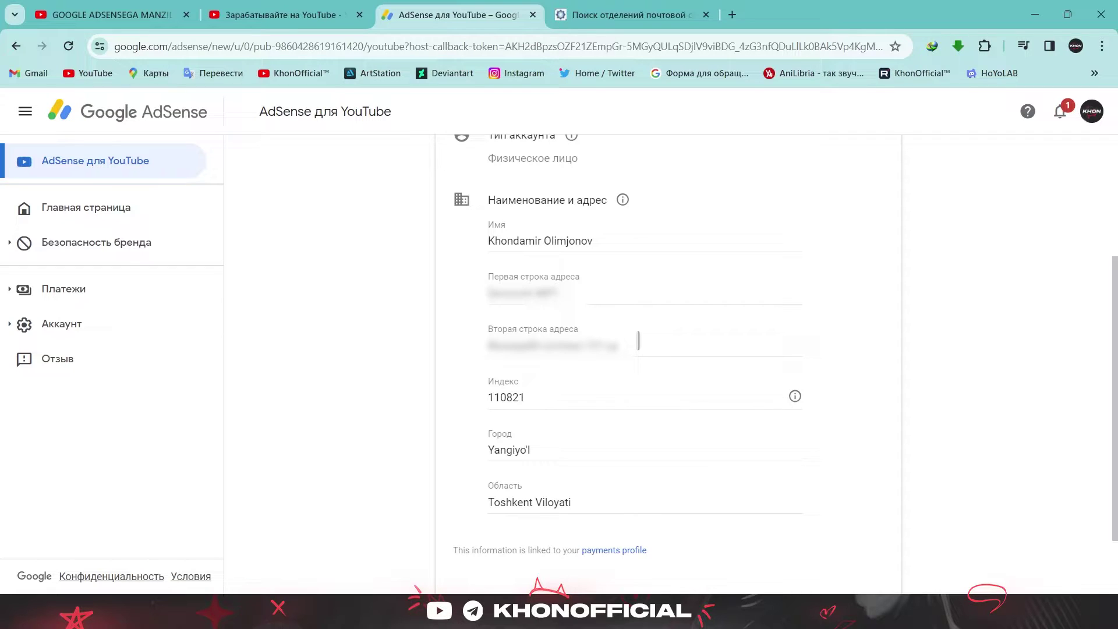
Check the second address line and open the help for the postal code field.
drag(637, 341, 432, 344)
click(456, 372)
click(795, 396)
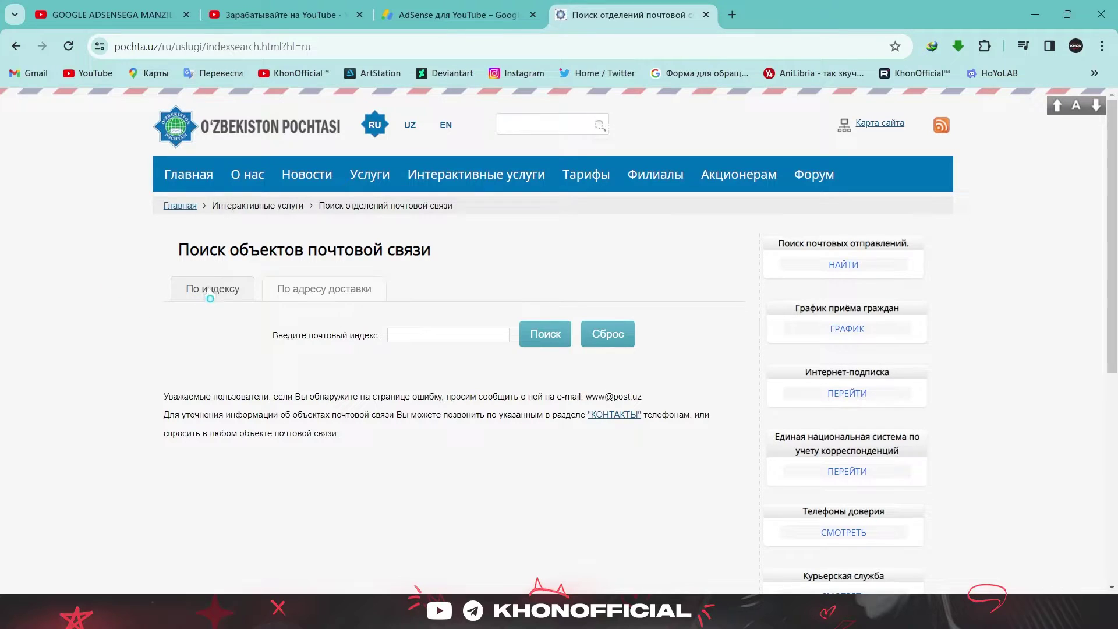
On the O'zbekiston Pochtasi site, set up a delivery-address search for Ташкентская область and Куйи Чирчикский район.
click(347, 288)
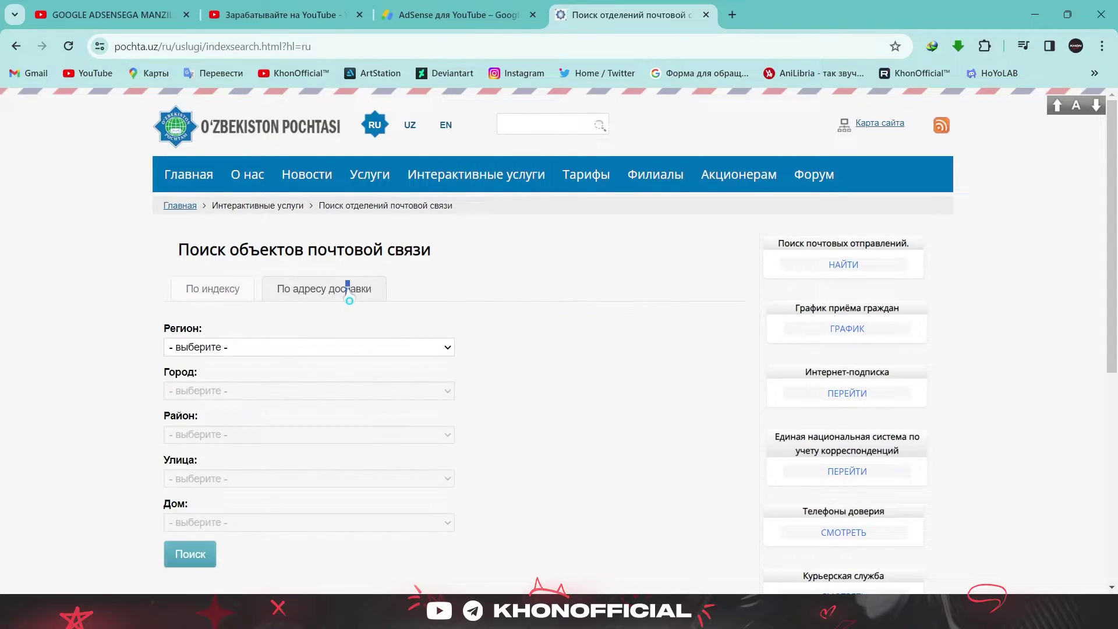
click(292, 349)
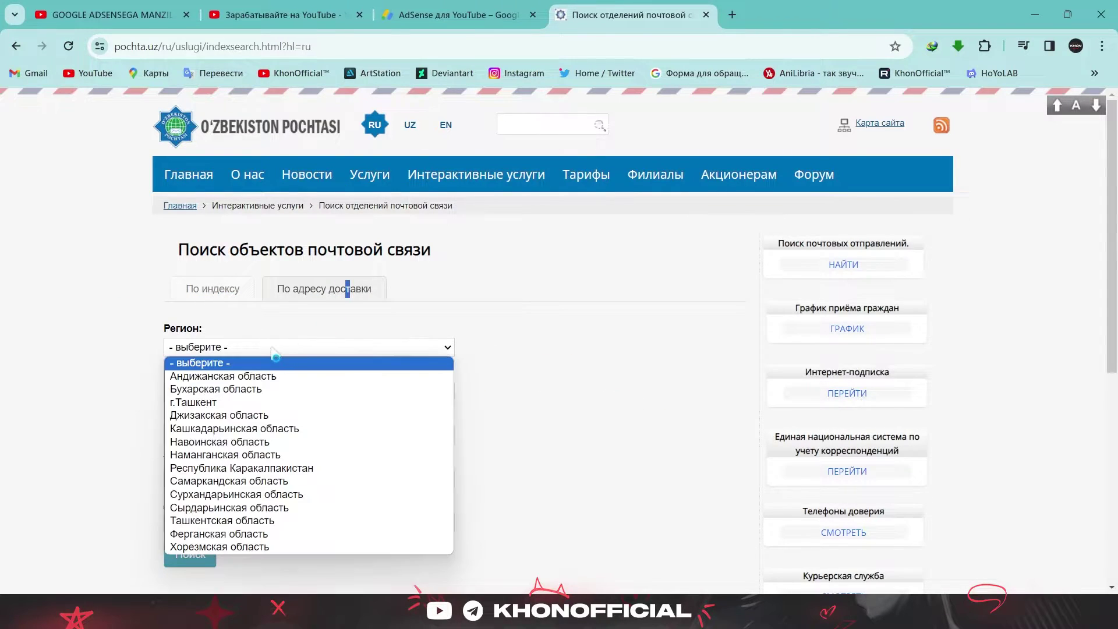
click(251, 520)
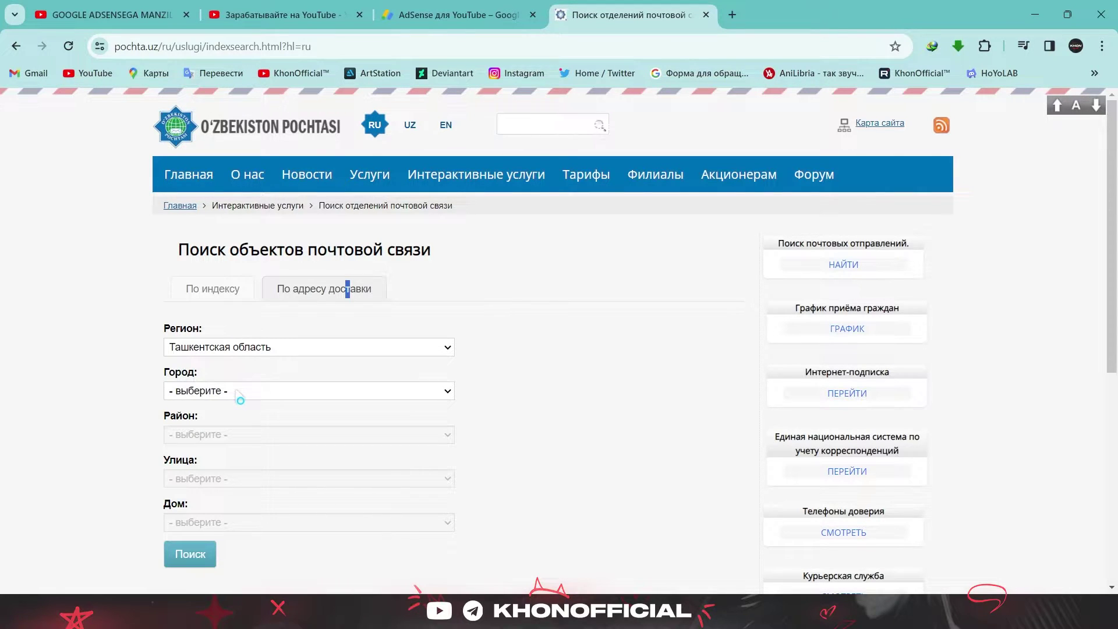
click(240, 391)
click(240, 310)
scroll(239, 344, down, 2)
Look up the postal code for district Истиклол КФЙ, Зилол улица, with "Все дома" as the house, and view the result.
click(237, 336)
click(233, 404)
click(233, 381)
click(232, 351)
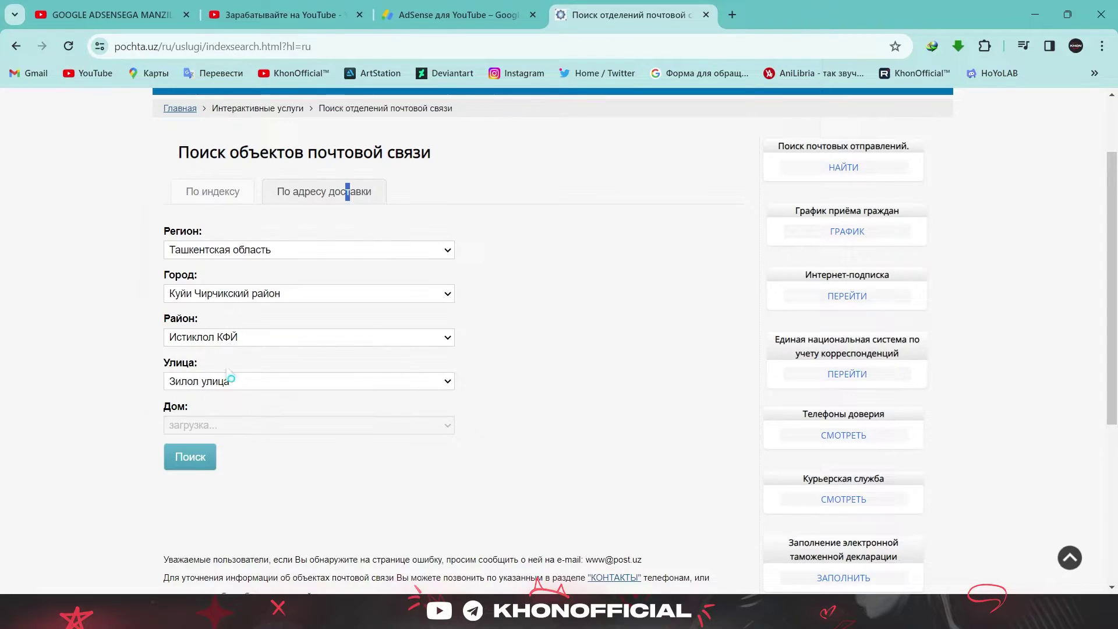
click(233, 425)
click(224, 458)
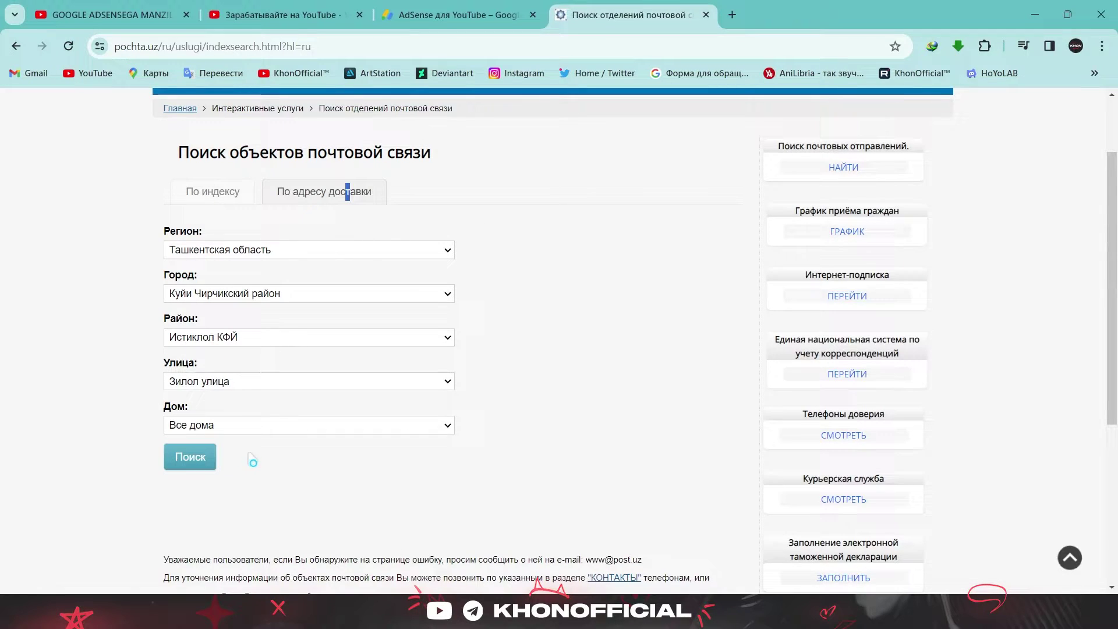
click(192, 458)
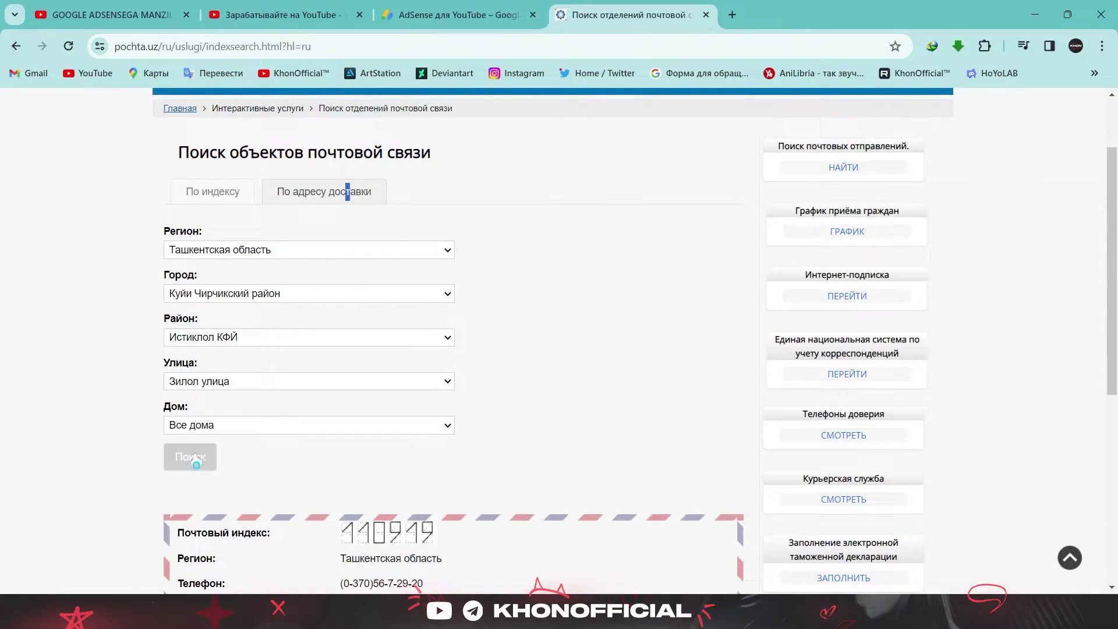
scroll(196, 464, down, 5)
scroll(314, 392, up, 2)
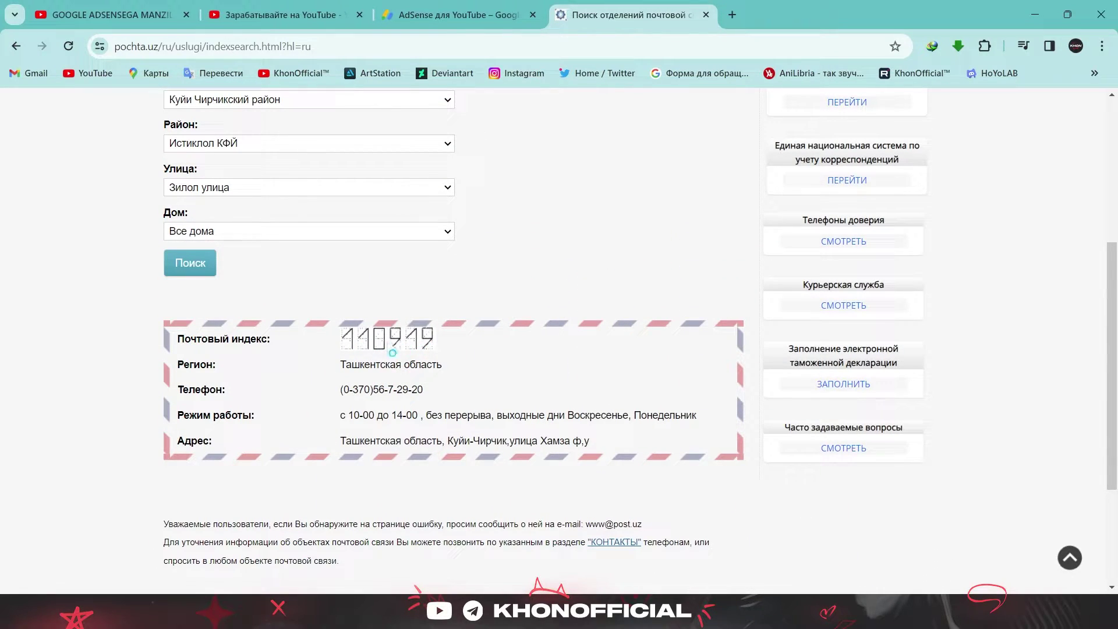
Return to the AdSense form, check the region field and submit the name and address details.
click(475, 13)
click(471, 403)
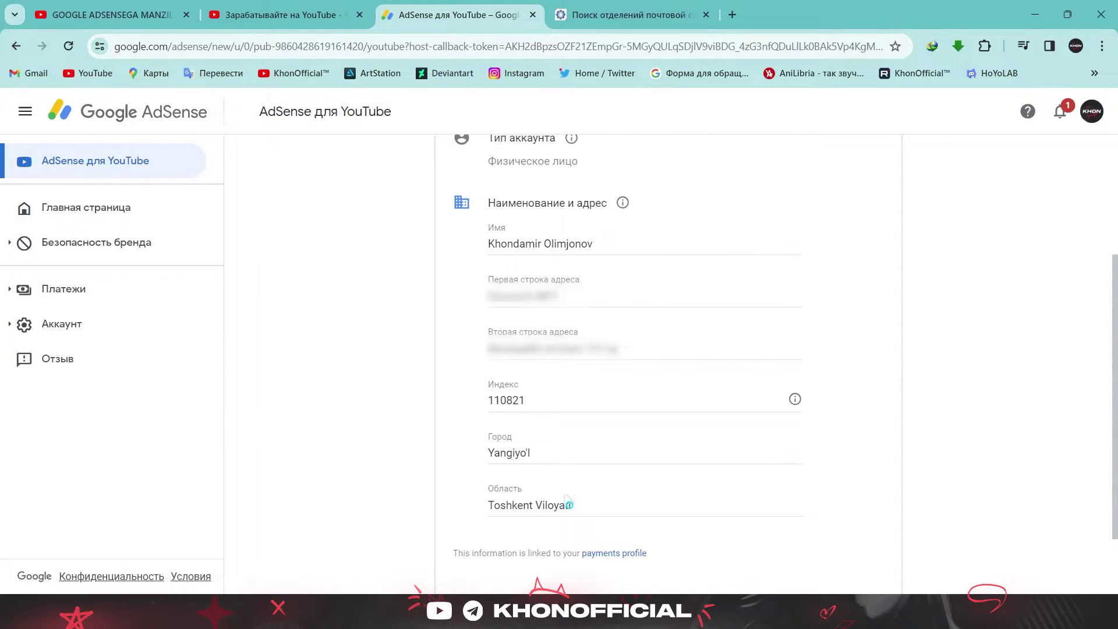
drag(578, 505, 463, 508)
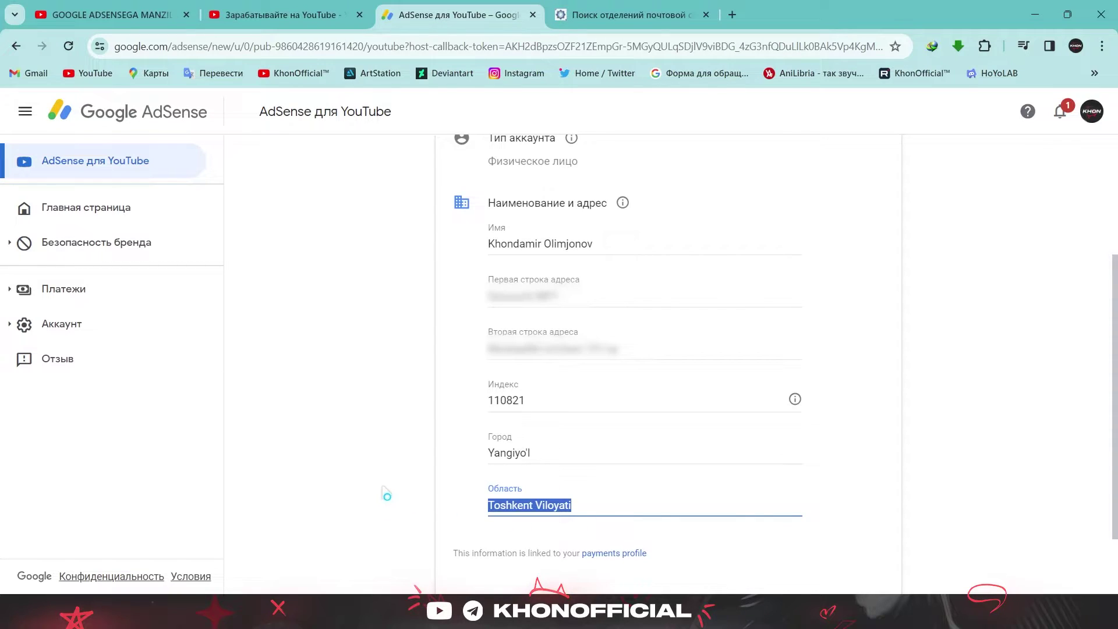
click(453, 495)
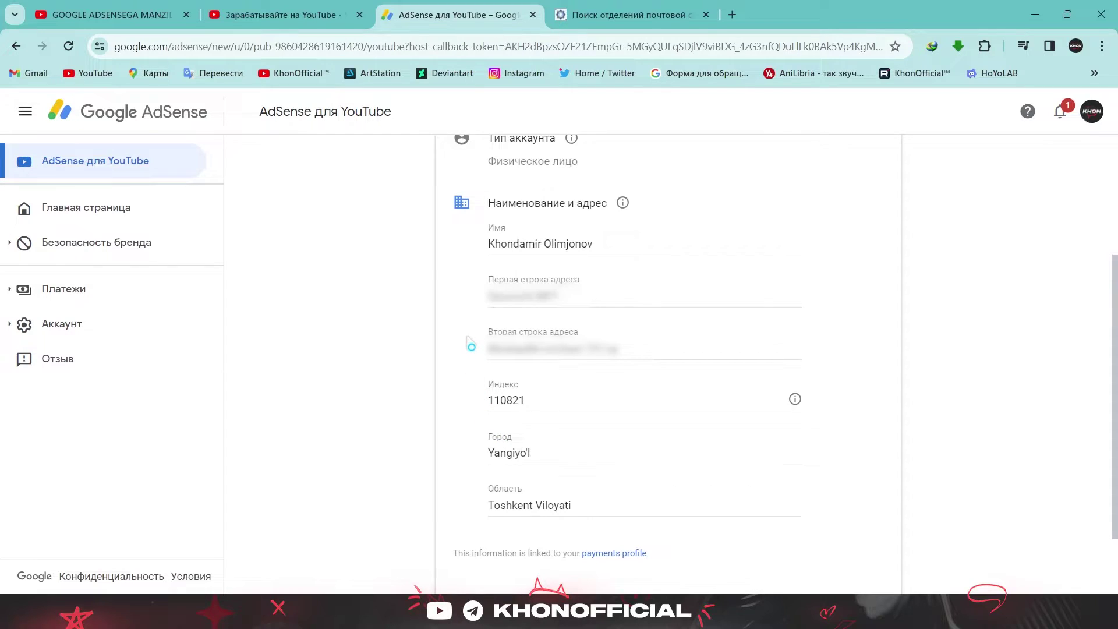
scroll(470, 344, down, 2)
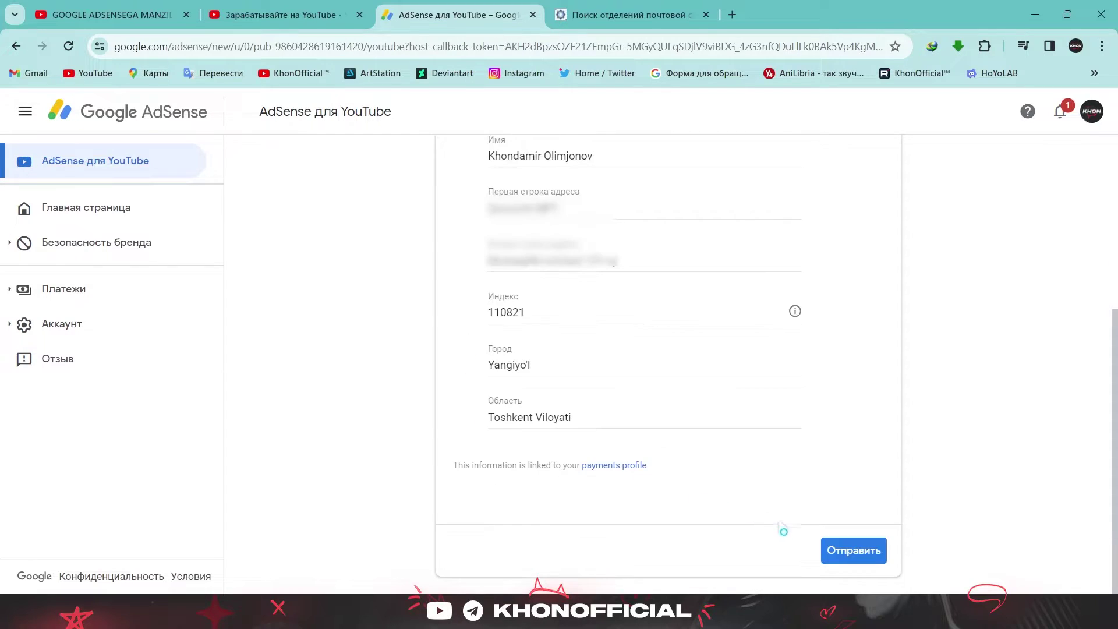
click(862, 556)
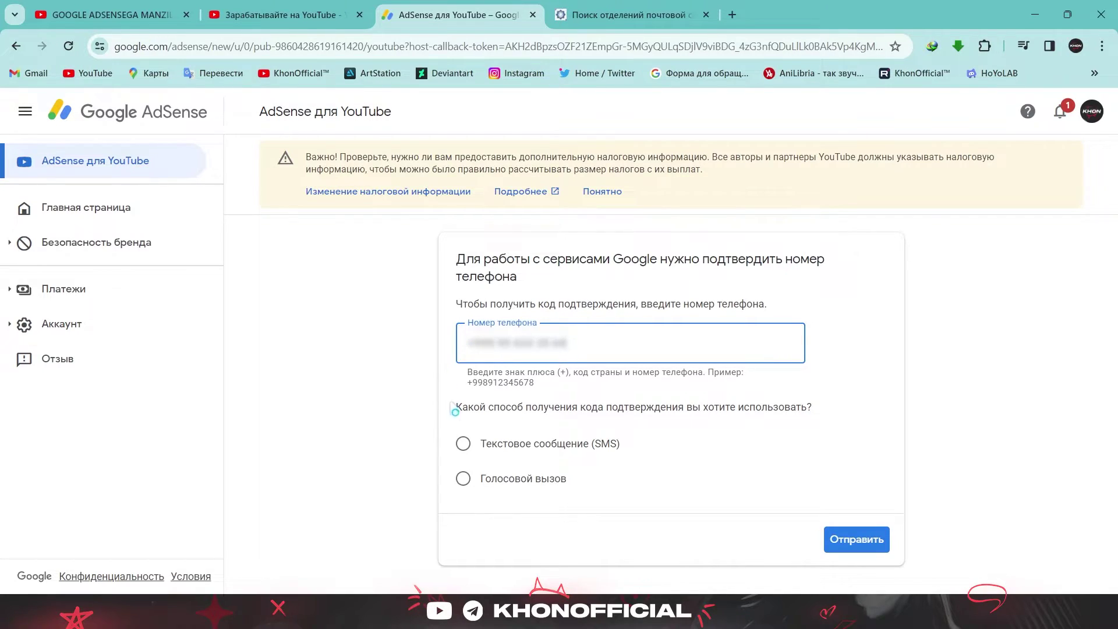
Request a phone verification code by "Текстовое сообщение (SMS)".
click(463, 443)
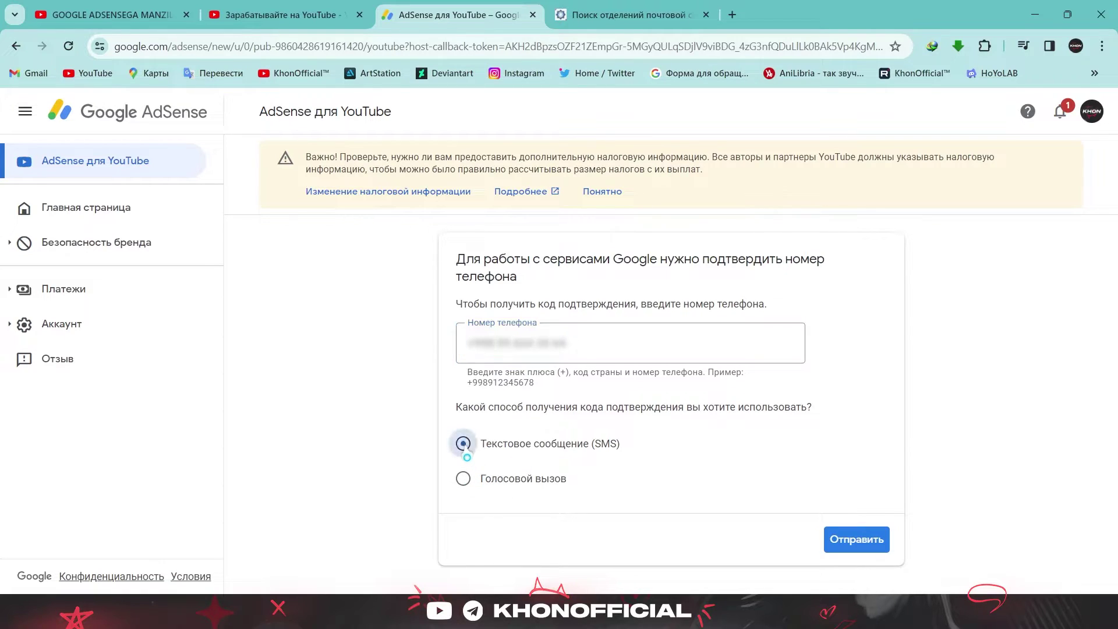
click(859, 541)
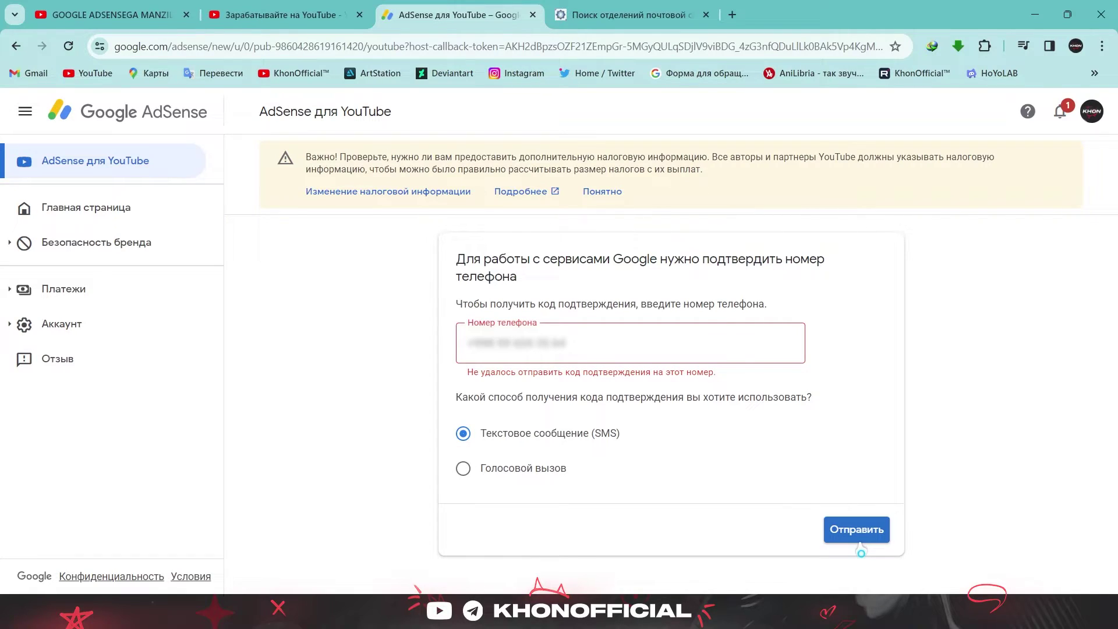
click(858, 540)
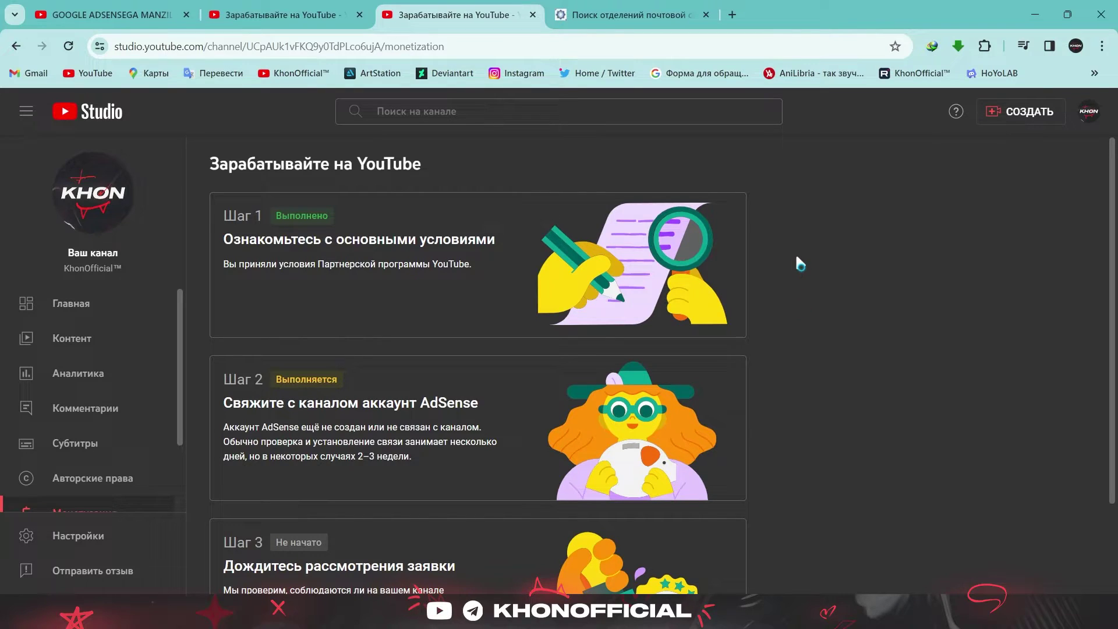
Review the AdSense linking and application review steps on the YouTube Studio monetization page.
scroll(800, 263, down, 2)
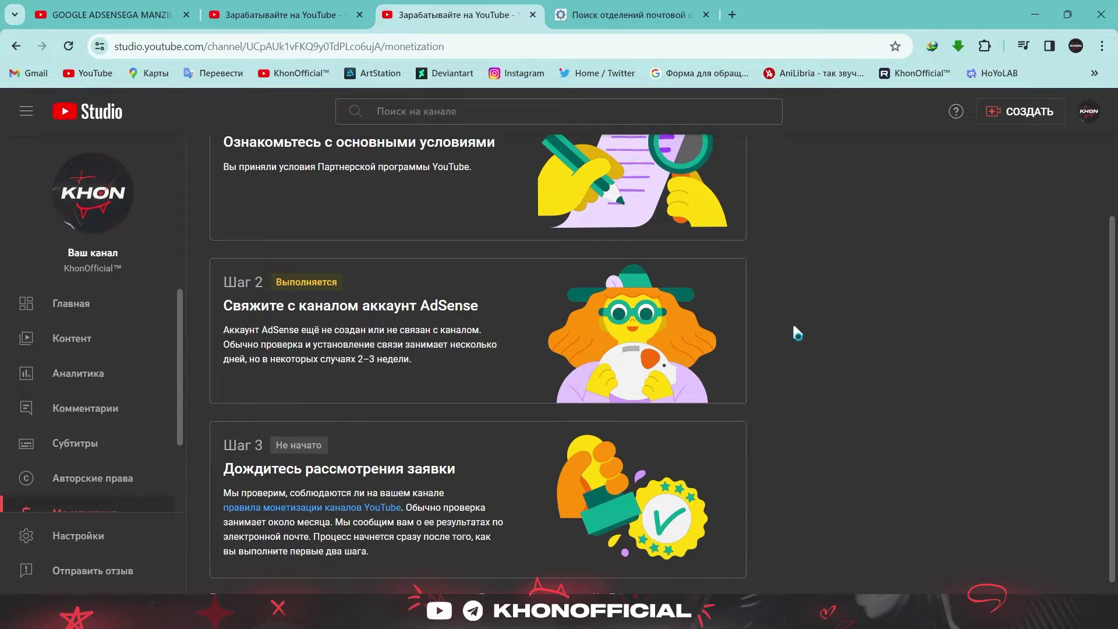
scroll(787, 322, down, 1)
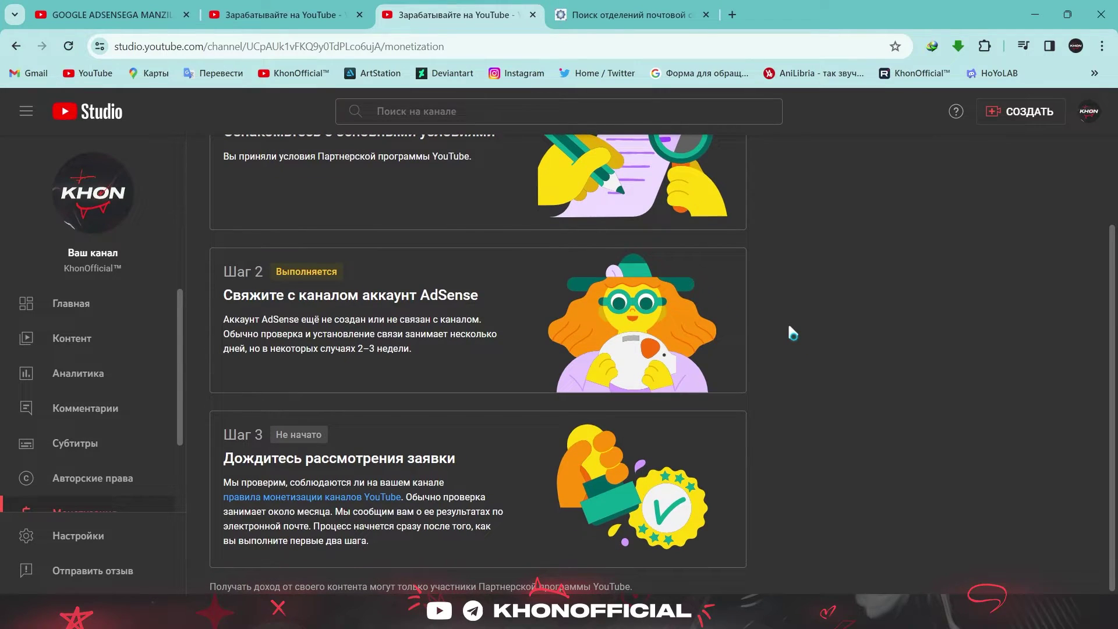
scroll(331, 302, up, 2)
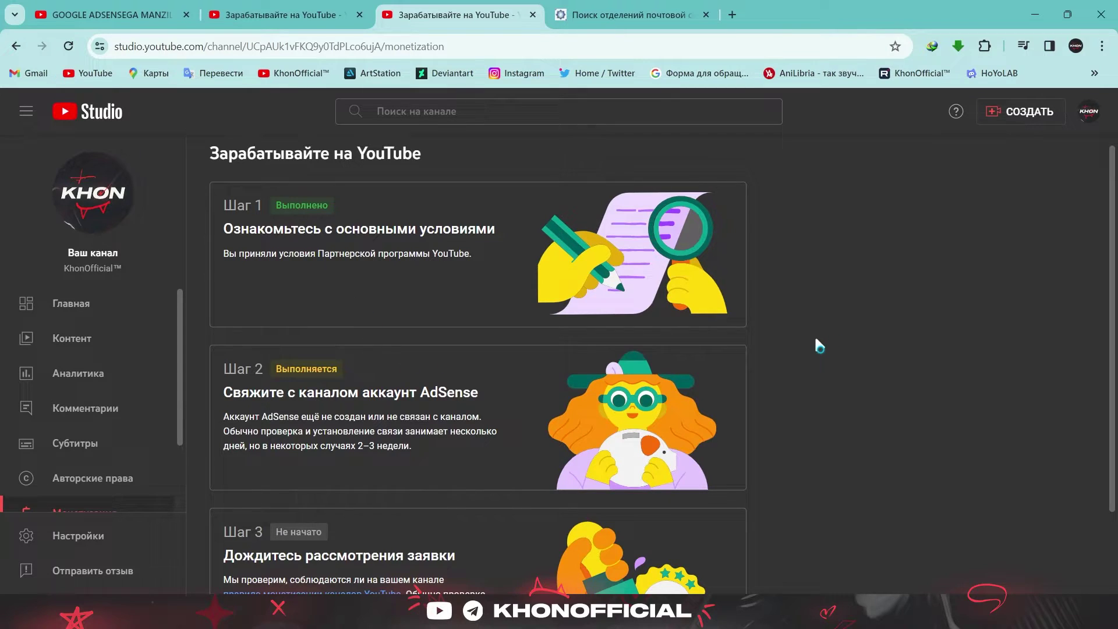
scroll(815, 339, down, 2)
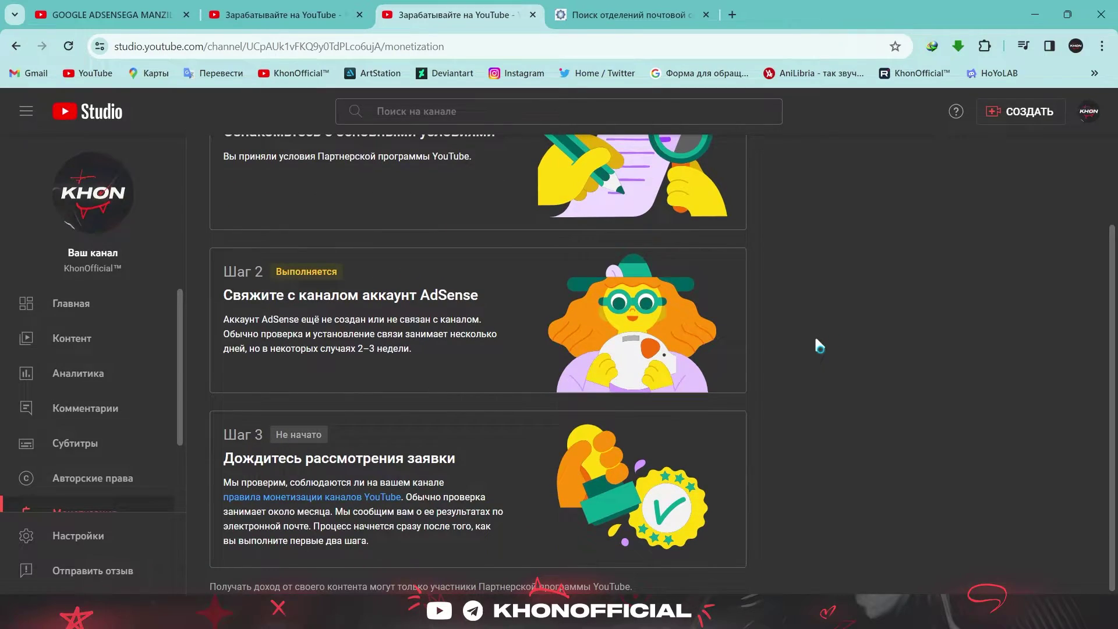